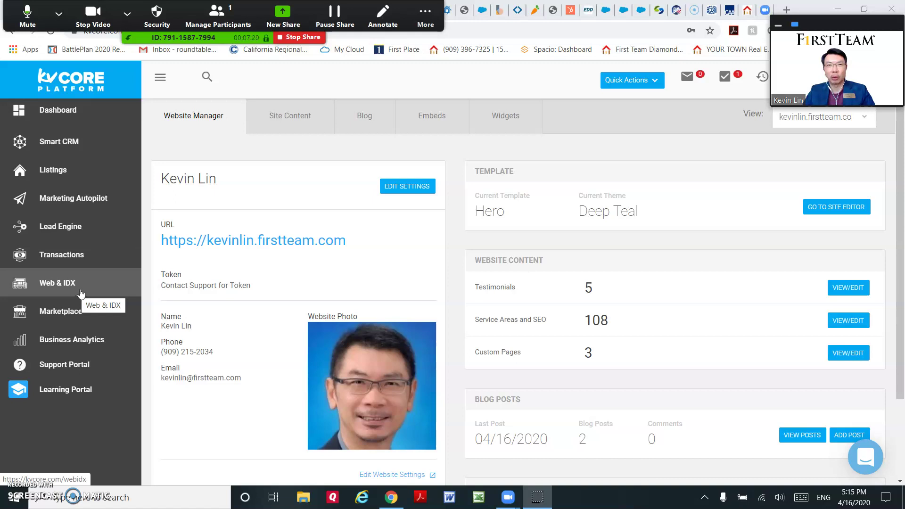
Open the website's Blog section and review the two existing blog posts
click(358, 115)
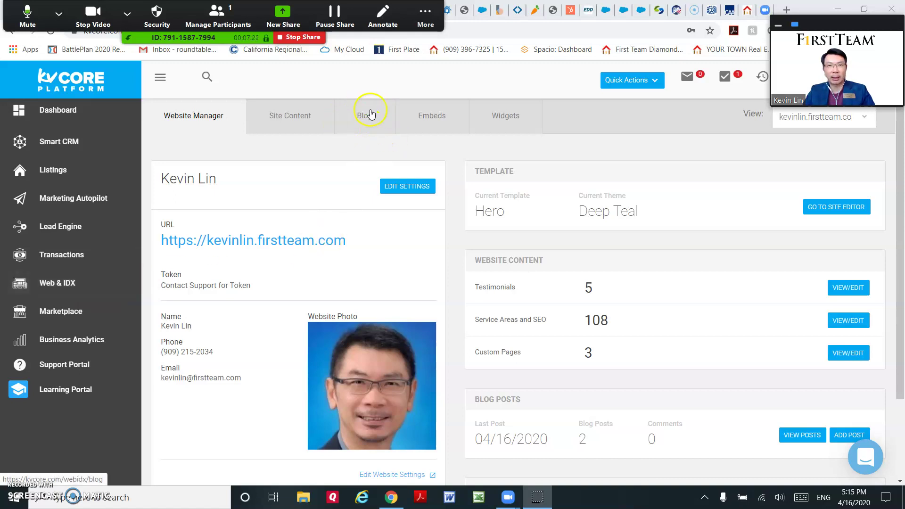
click(371, 121)
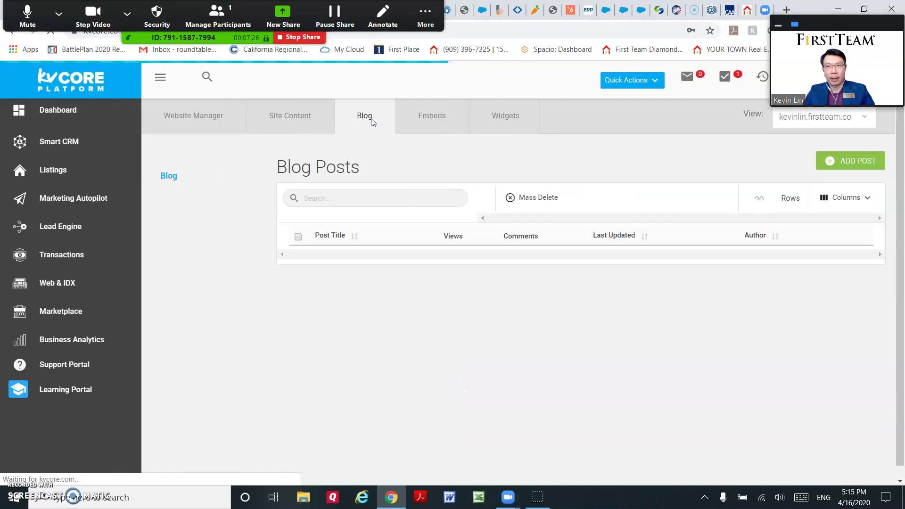
click(396, 235)
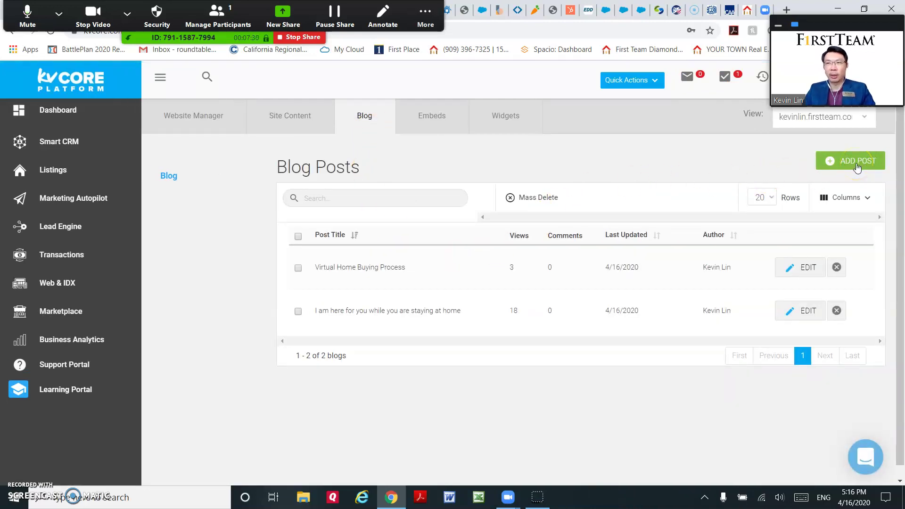
Start a new blog post and look over its blank title and content fields
click(857, 165)
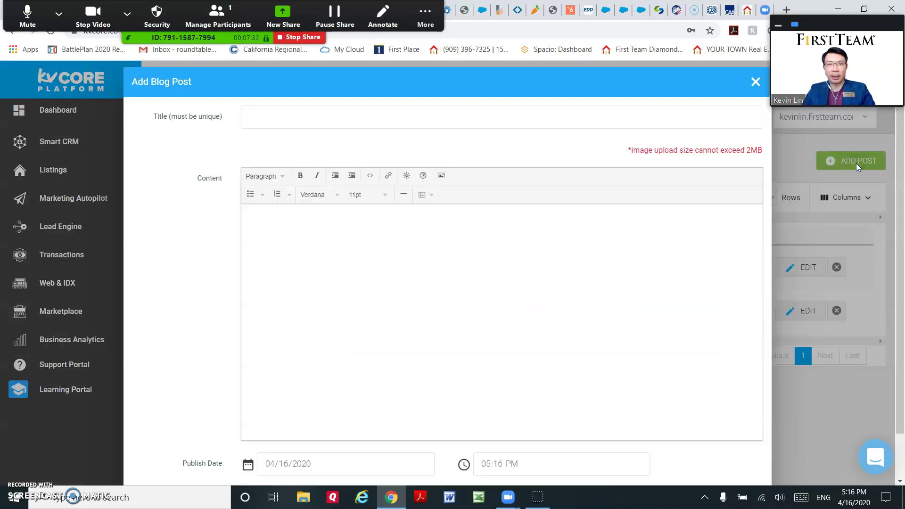
click(305, 117)
click(426, 238)
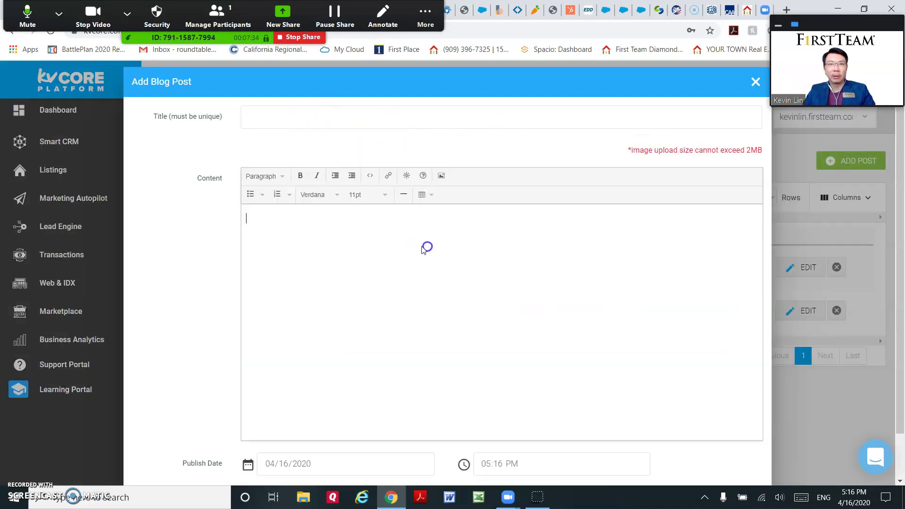
scroll(428, 315, down, 1)
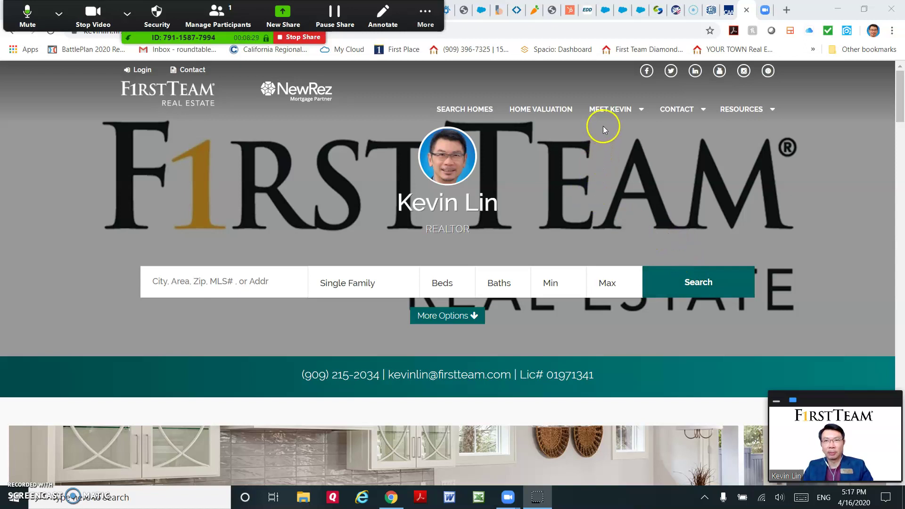
Open the agent site's Blog page via MEET KEVIN and follow the Virtual Home Buying Process video link
mouse_move(617, 117)
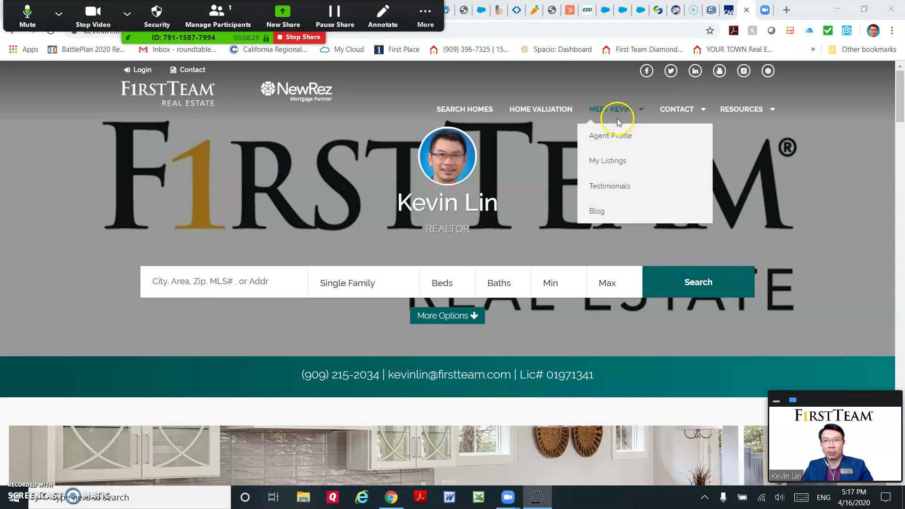
click(599, 212)
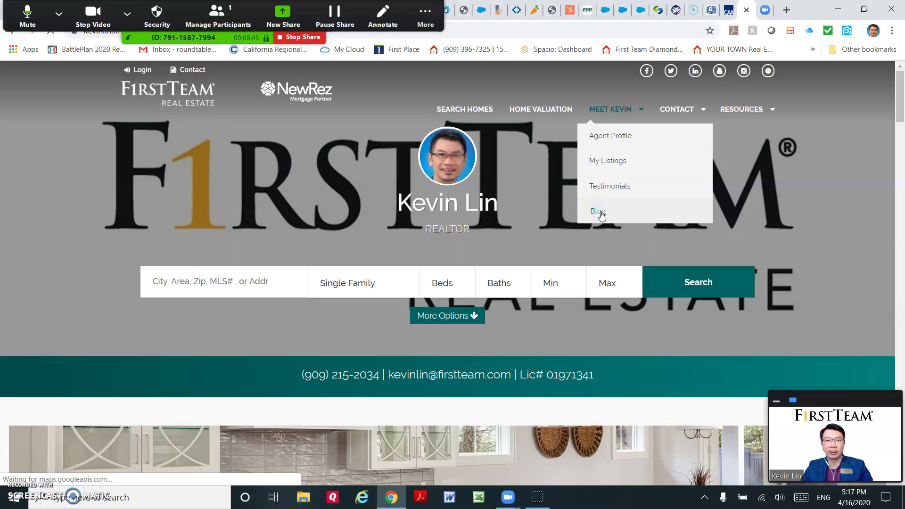
scroll(595, 203, down, 4)
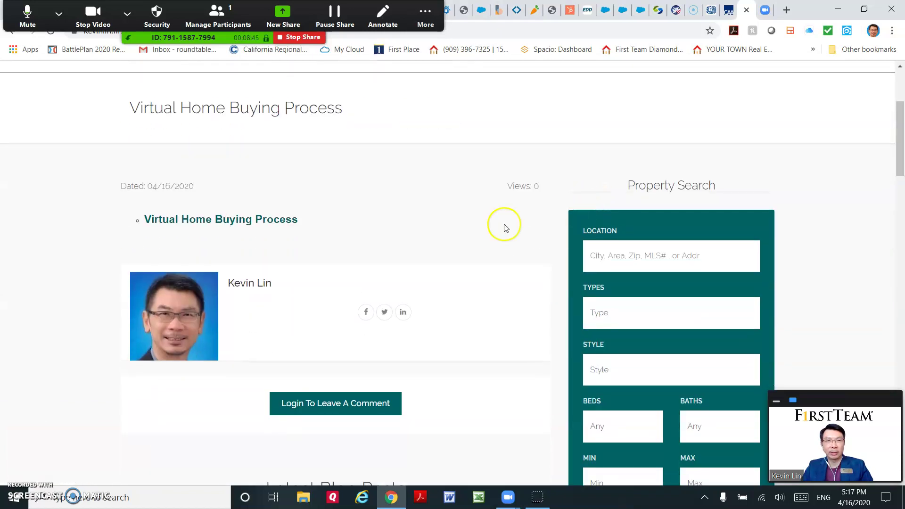
scroll(386, 213, up, 1)
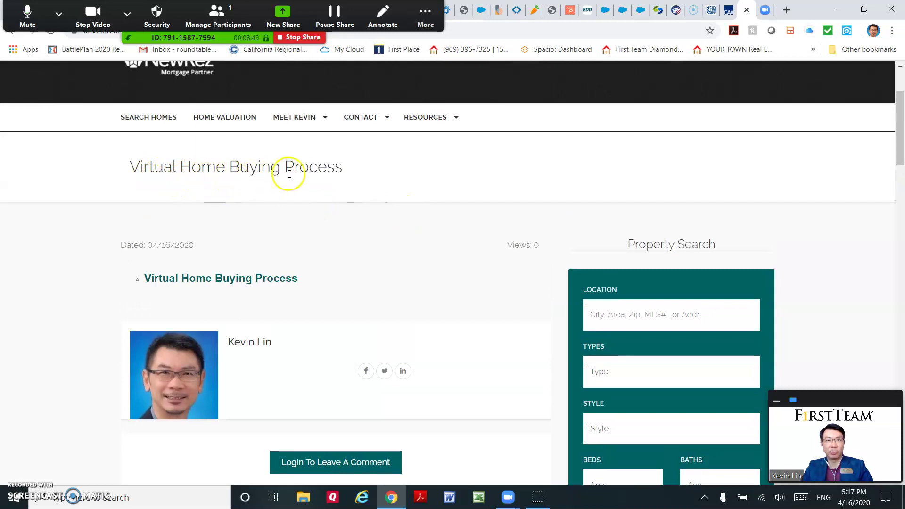
scroll(358, 177, down, 1)
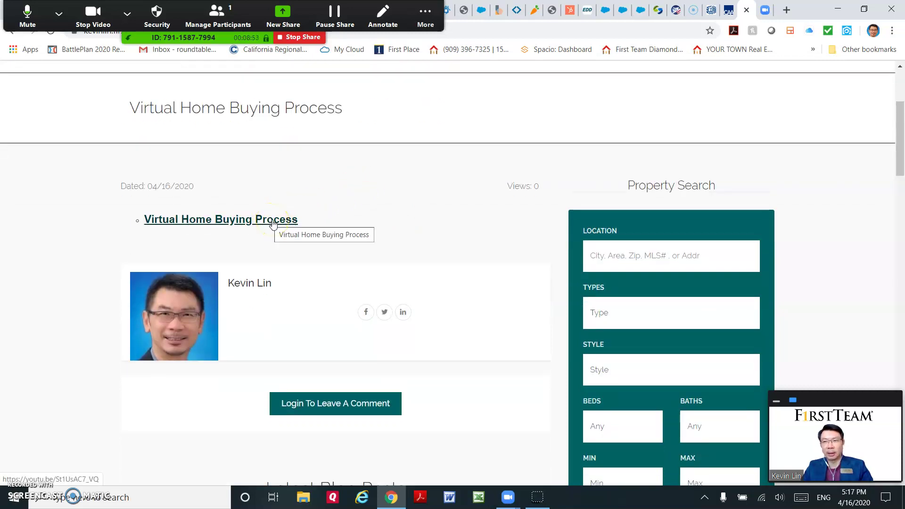
click(274, 224)
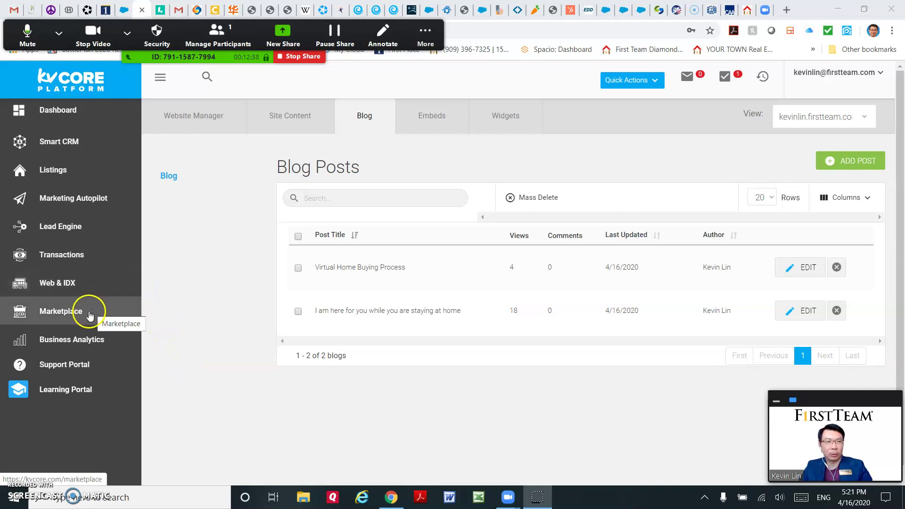
Display the Web & IDX Custom Pages list: COVID-19, Schools and Virtual Buying & Selling
click(85, 290)
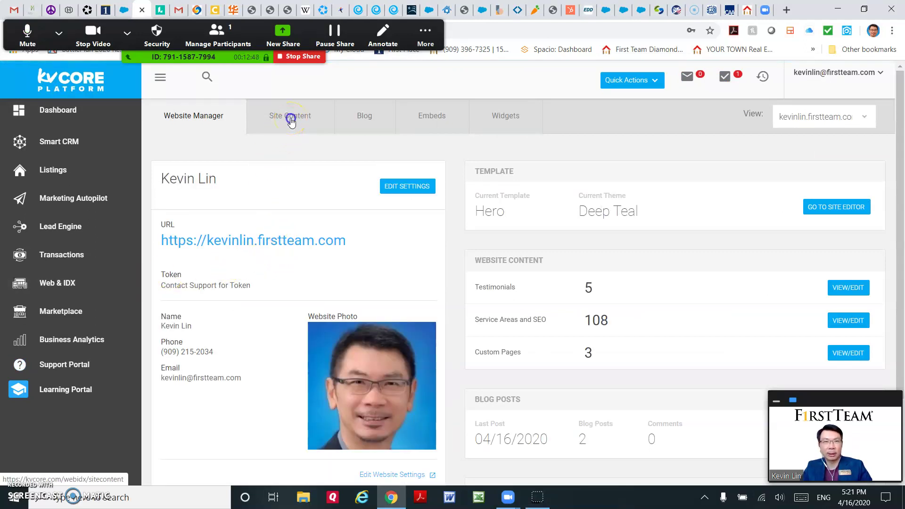
click(291, 121)
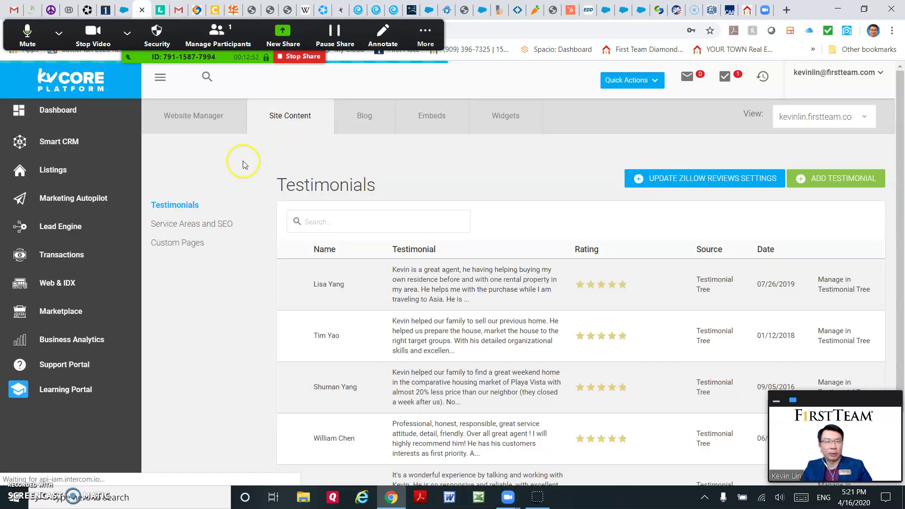
click(179, 248)
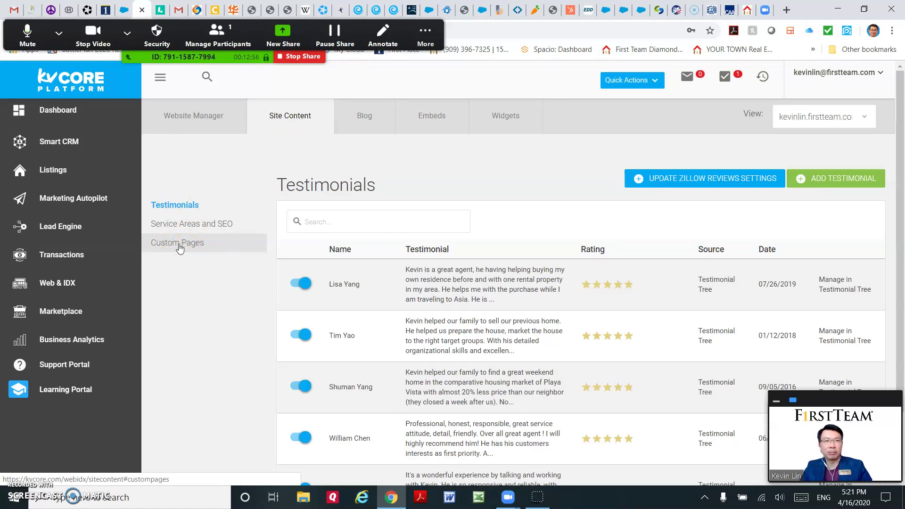
click(180, 247)
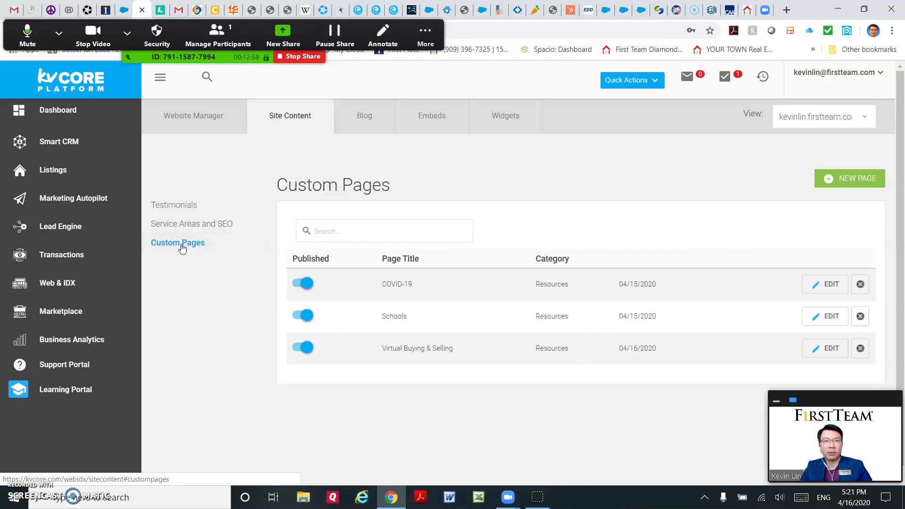
Look through a new custom page's Title, Content, URL, Category, Slug and Meta fields, then cancel it
click(850, 182)
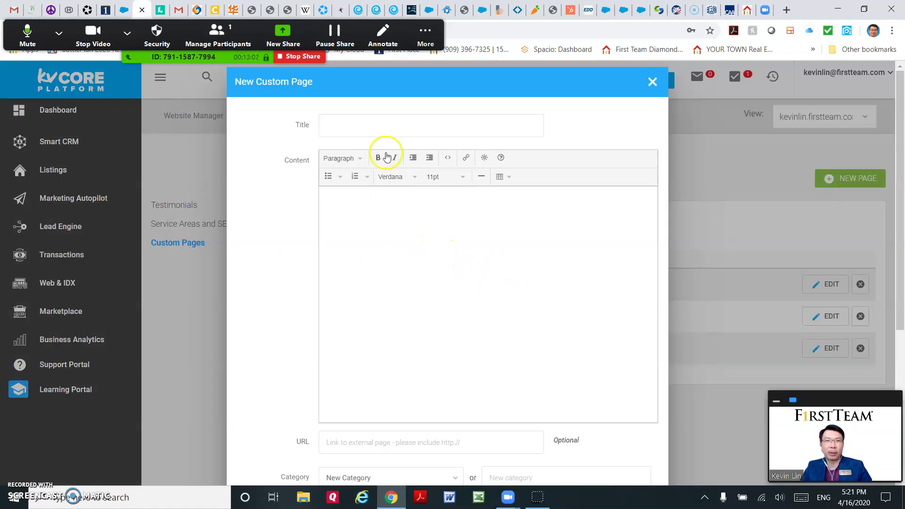
click(376, 123)
click(402, 244)
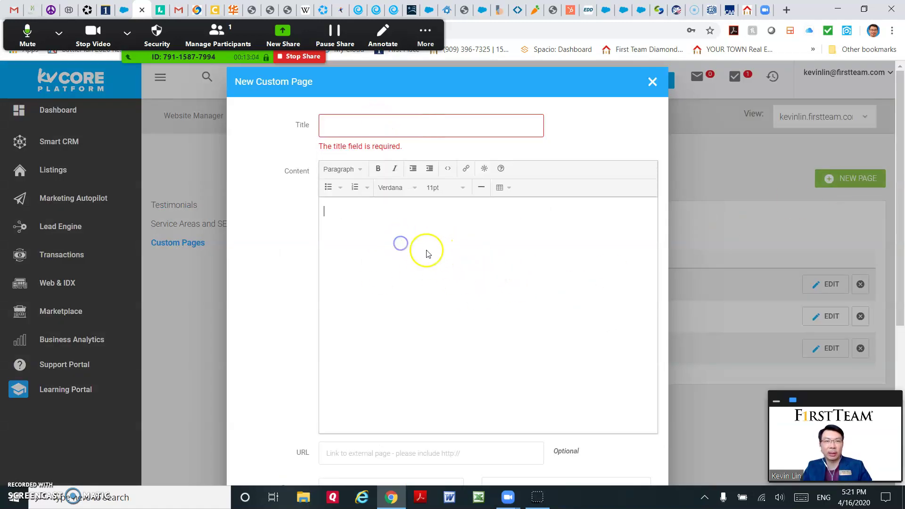
scroll(426, 252, down, 4)
scroll(430, 257, down, 1)
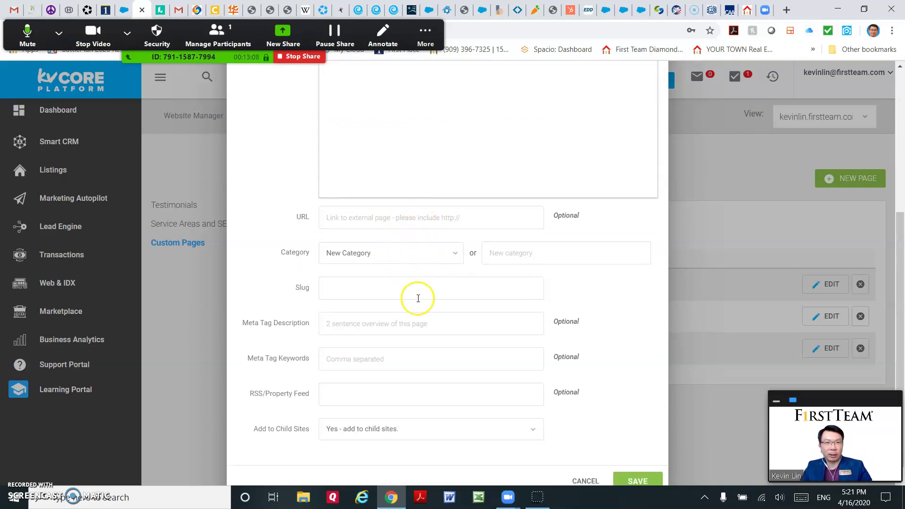
scroll(443, 304, down, 1)
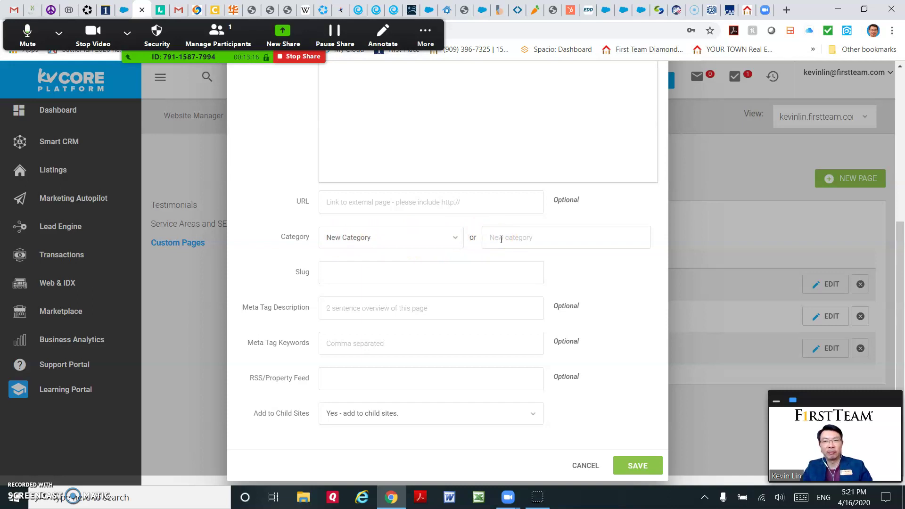
click(586, 466)
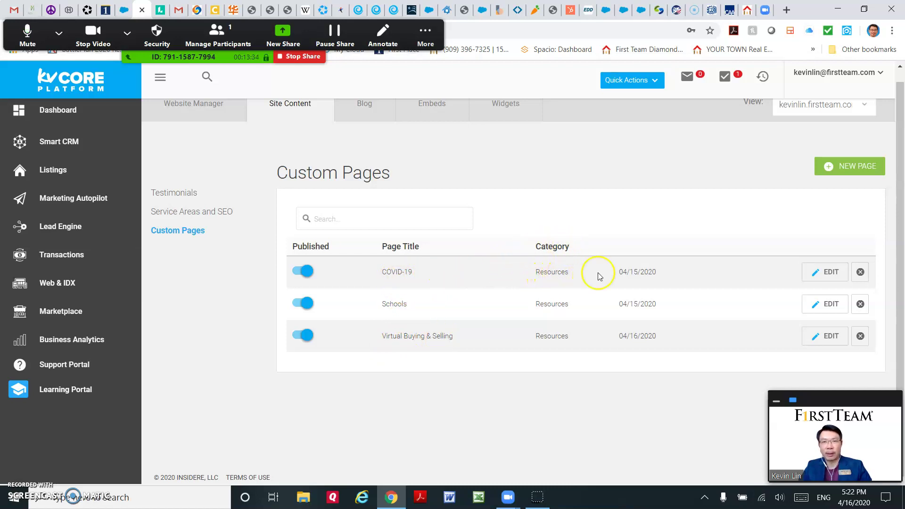
click(829, 276)
click(651, 213)
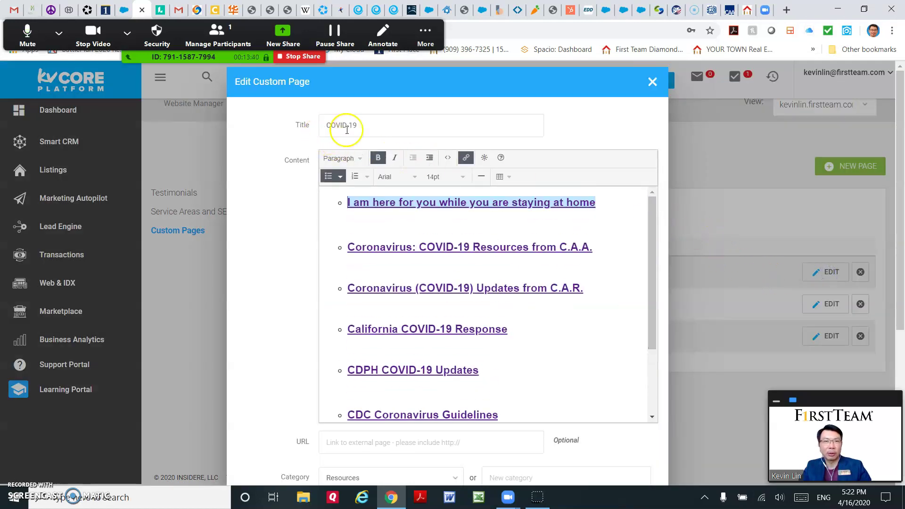
click(641, 211)
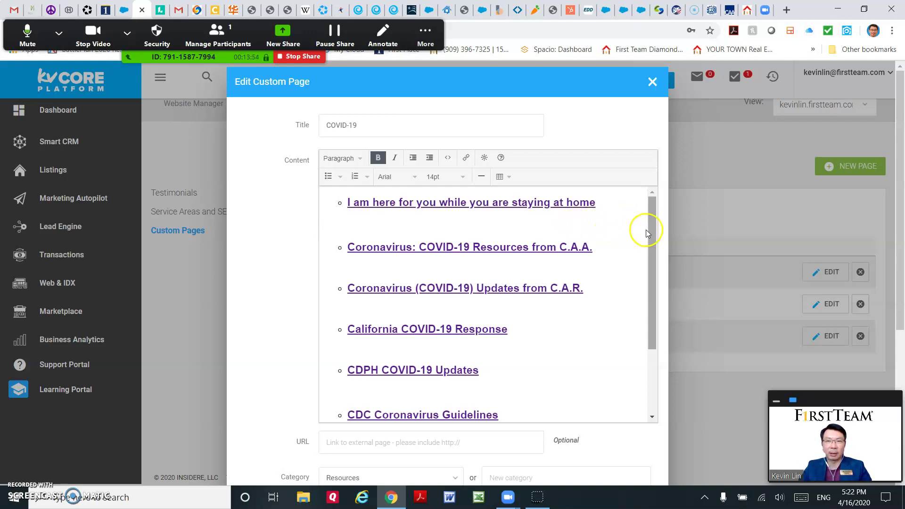
drag(650, 228, 644, 206)
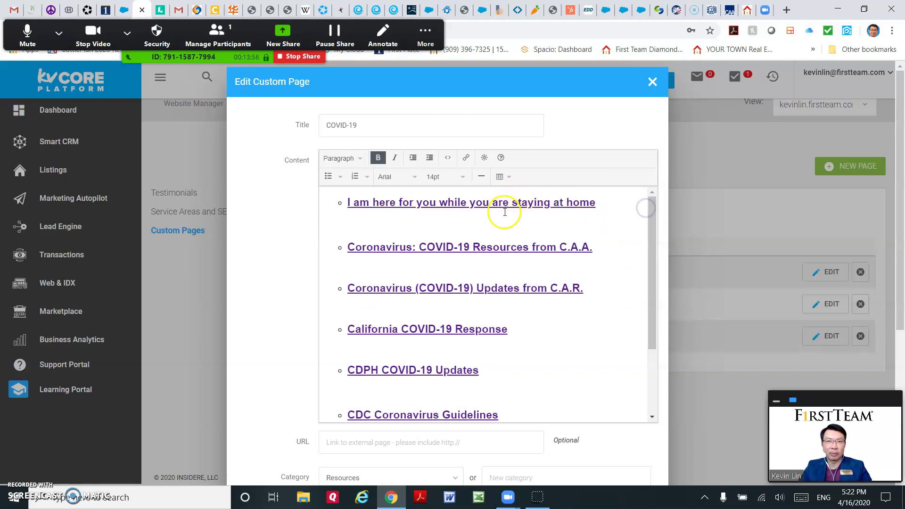
scroll(654, 236, down, 2)
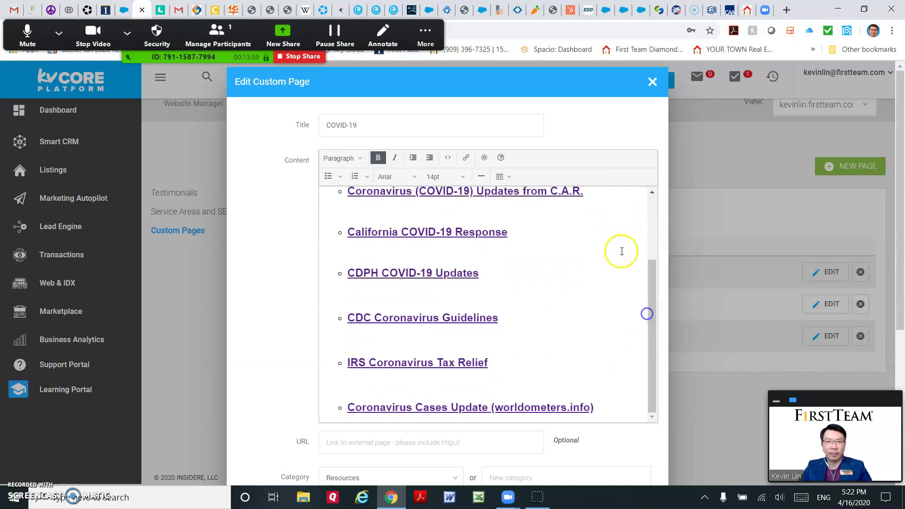
scroll(622, 252, down, 5)
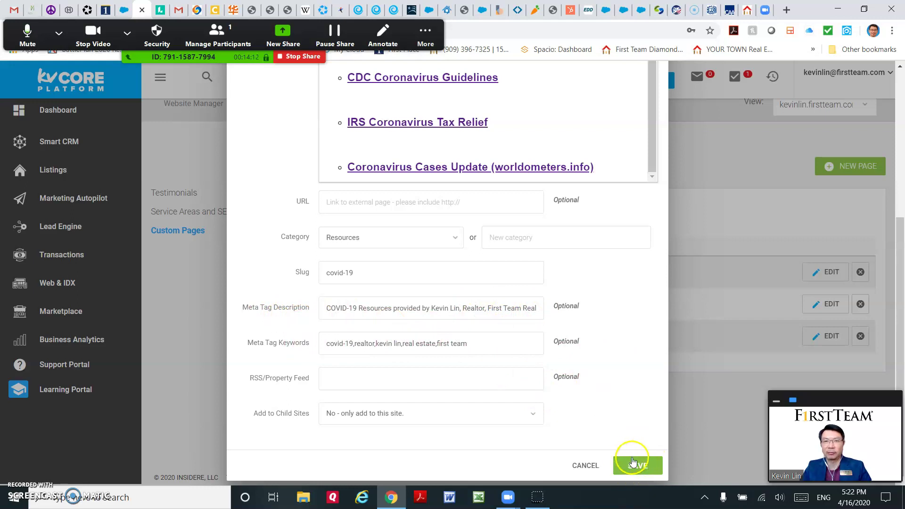
scroll(735, 186, up, 5)
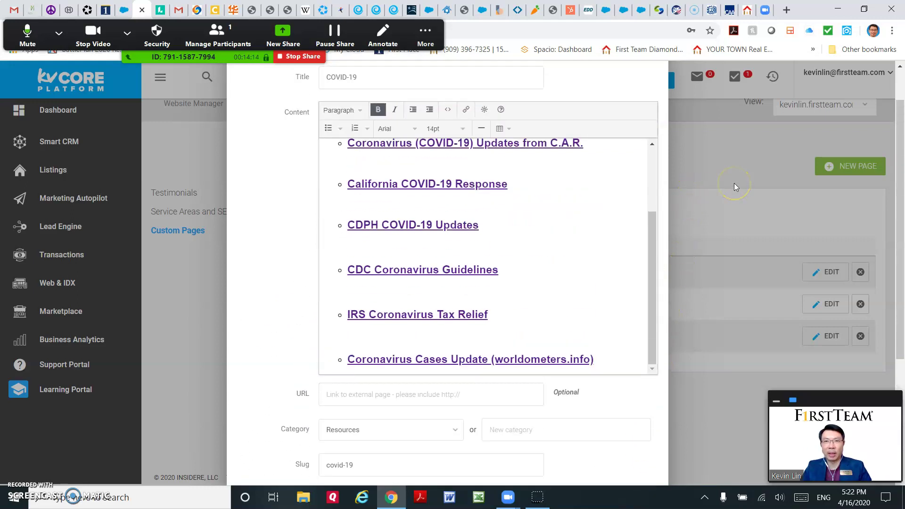
click(650, 79)
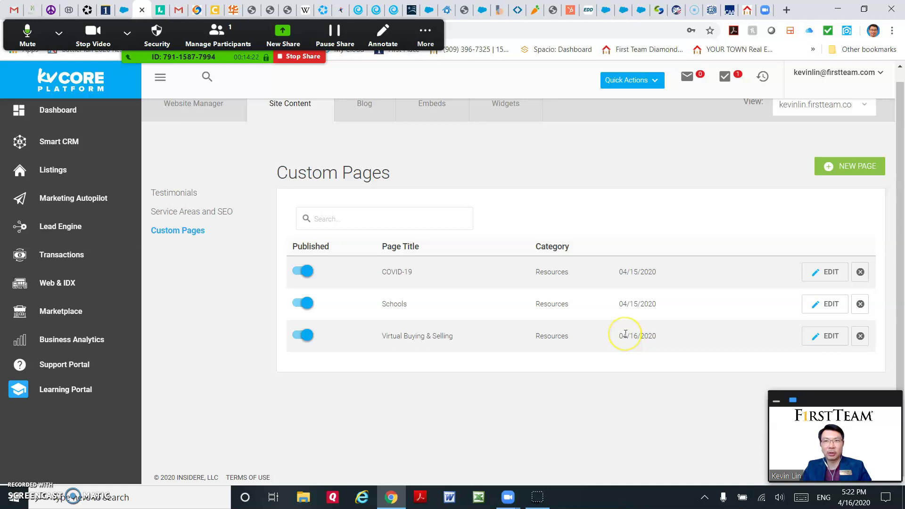
View the live Virtual Home Buying Process page, then return to the FirstTeam home page
scroll(626, 334, up, 1)
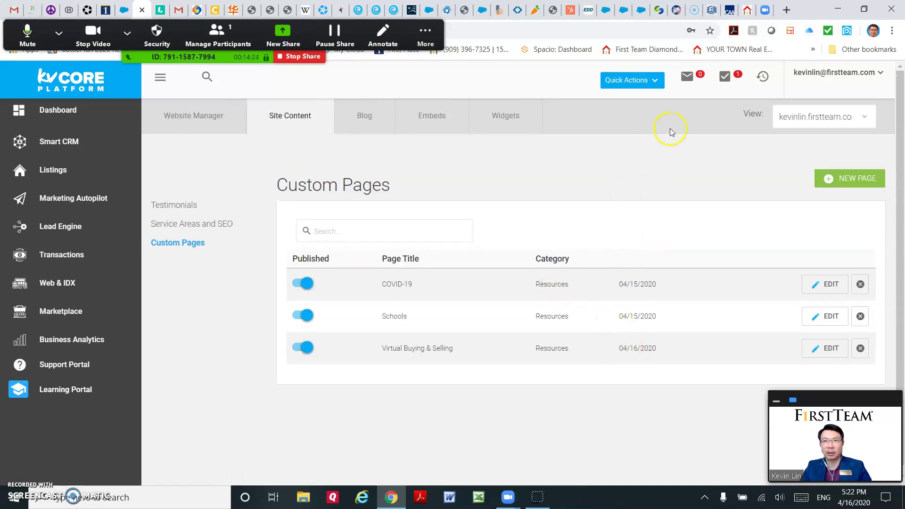
click(747, 11)
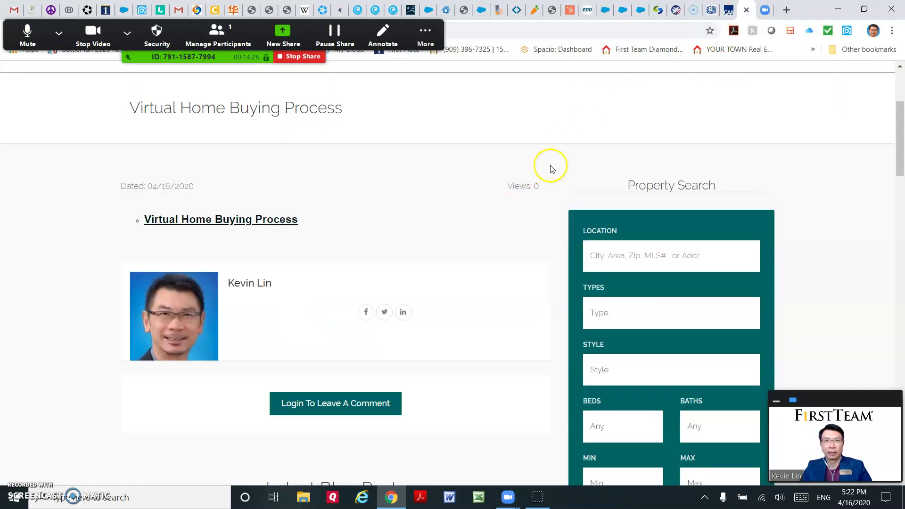
scroll(565, 165, up, 4)
click(203, 119)
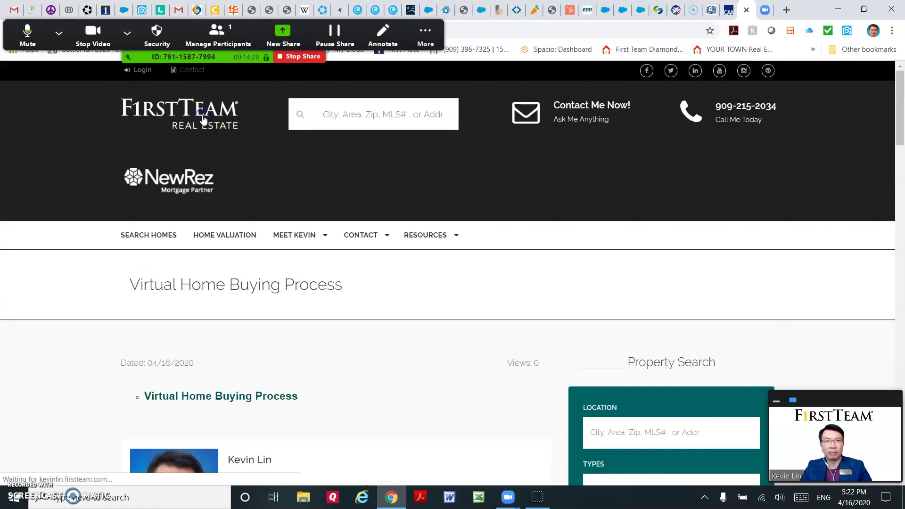
click(206, 131)
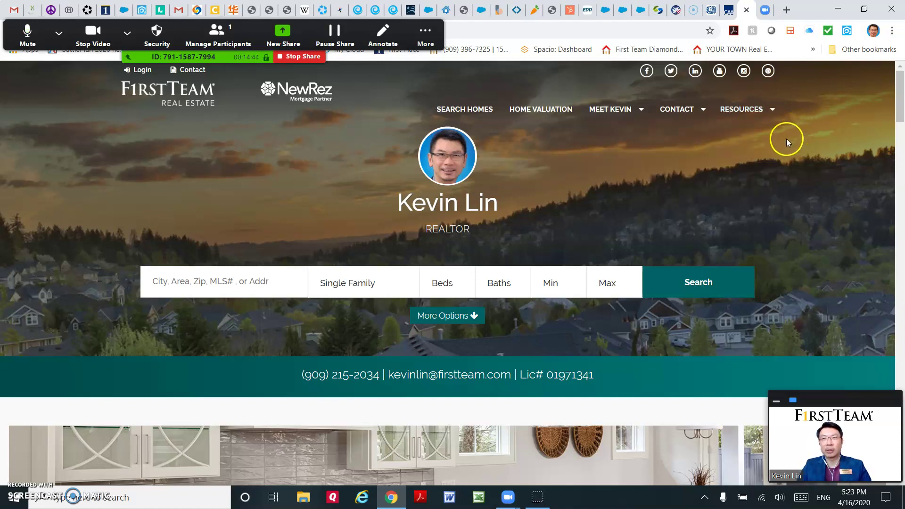
Open the Resources > COVID-19 page and scroll through its content
mouse_move(763, 116)
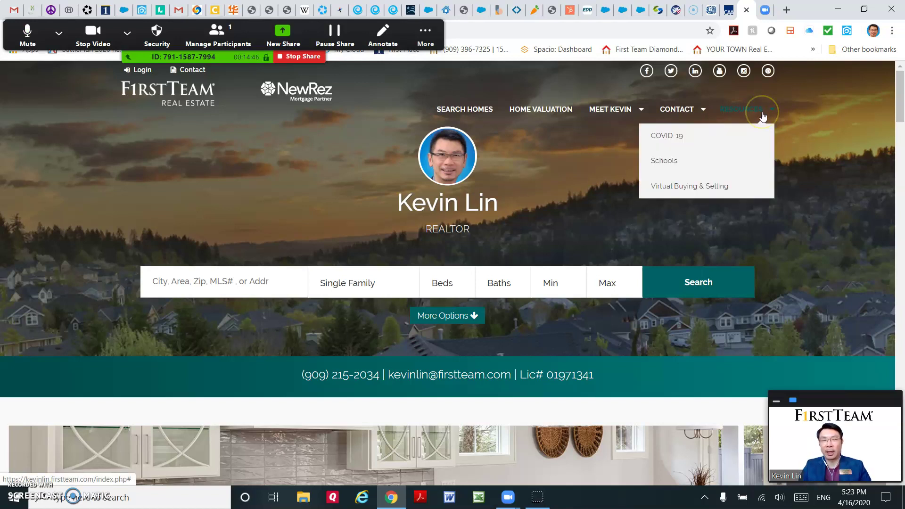
click(676, 140)
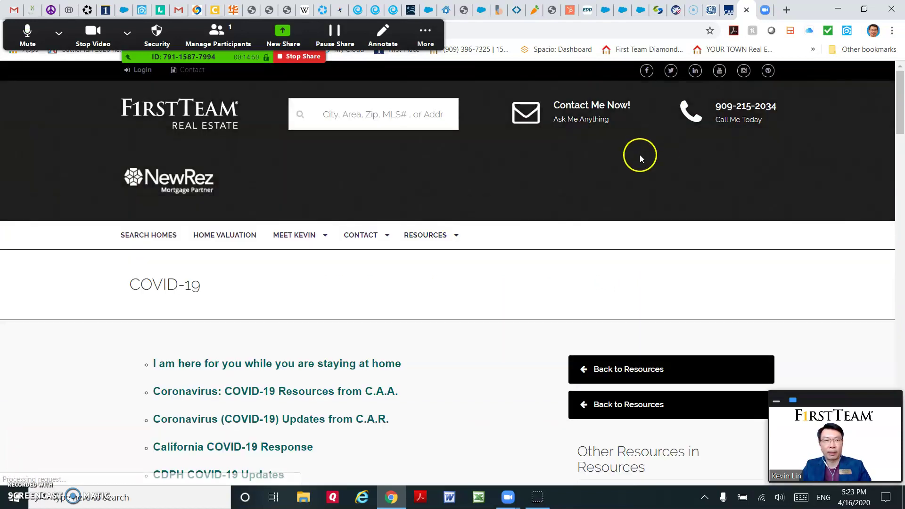
scroll(639, 157, down, 5)
scroll(490, 195, up, 1)
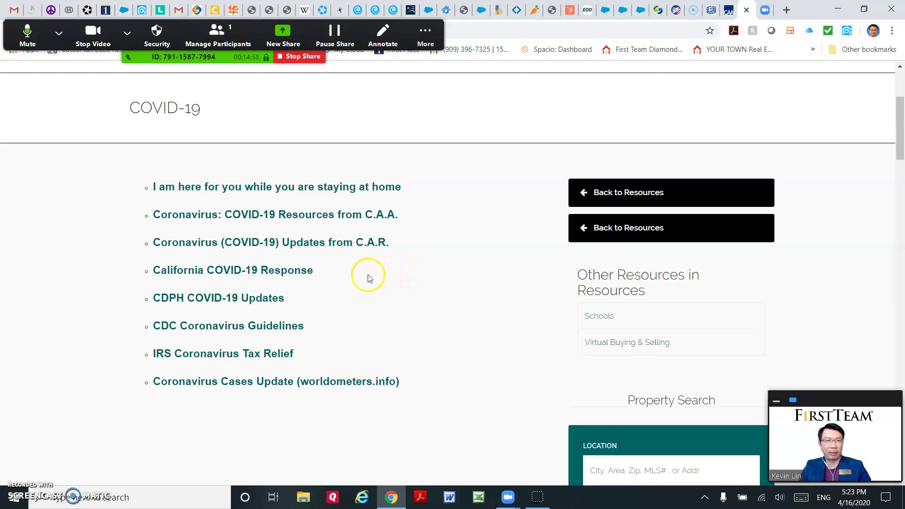
Visit the California COVID-19 Response site, close it, and return to the home page
click(273, 278)
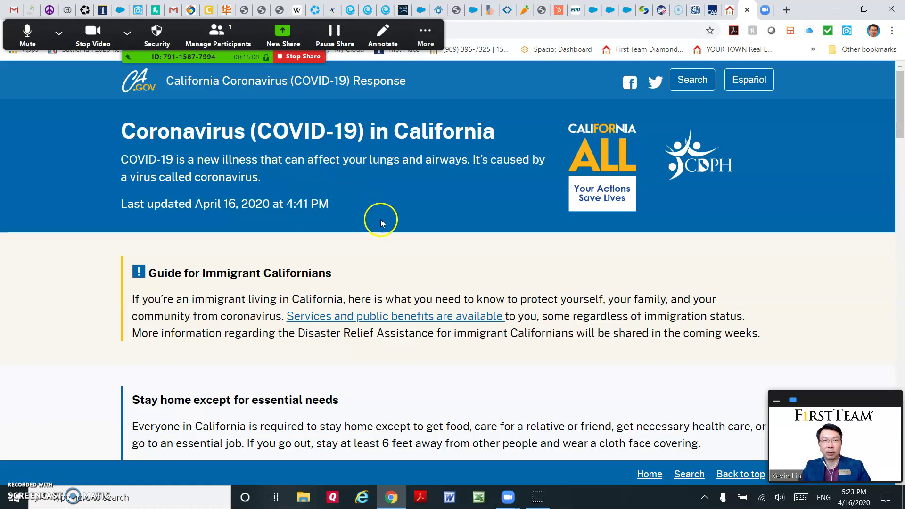
scroll(377, 224, down, 8)
scroll(384, 227, up, 8)
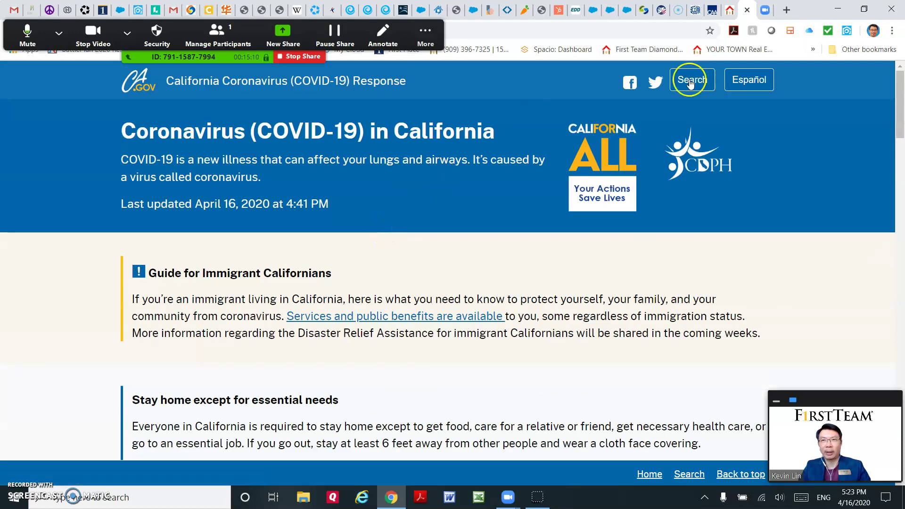
click(747, 10)
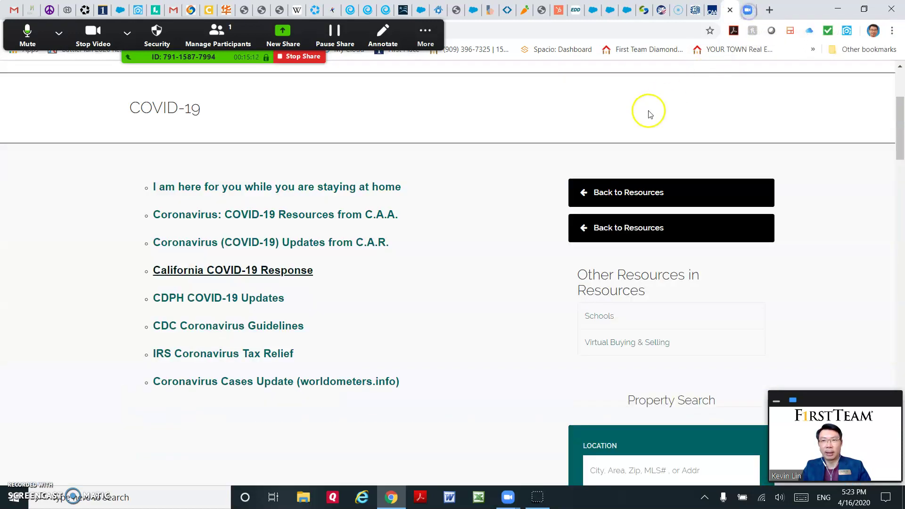
scroll(735, 124, up, 4)
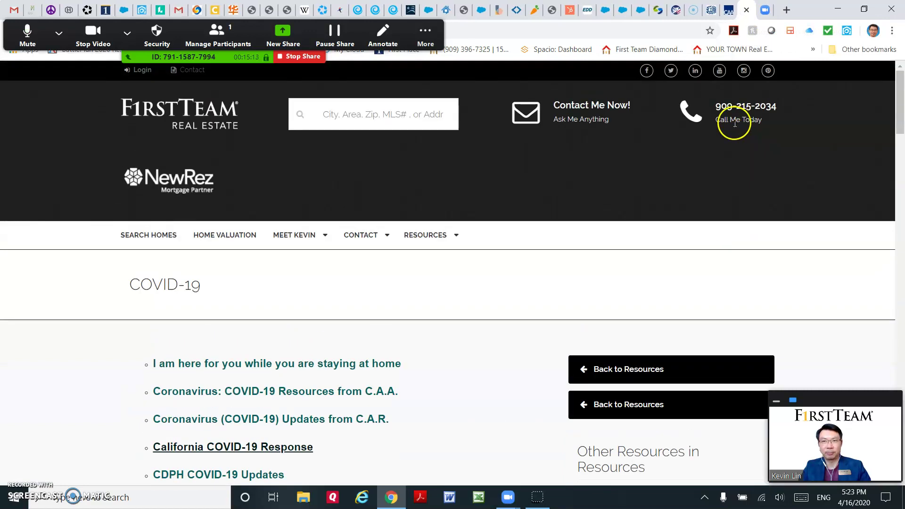
click(197, 120)
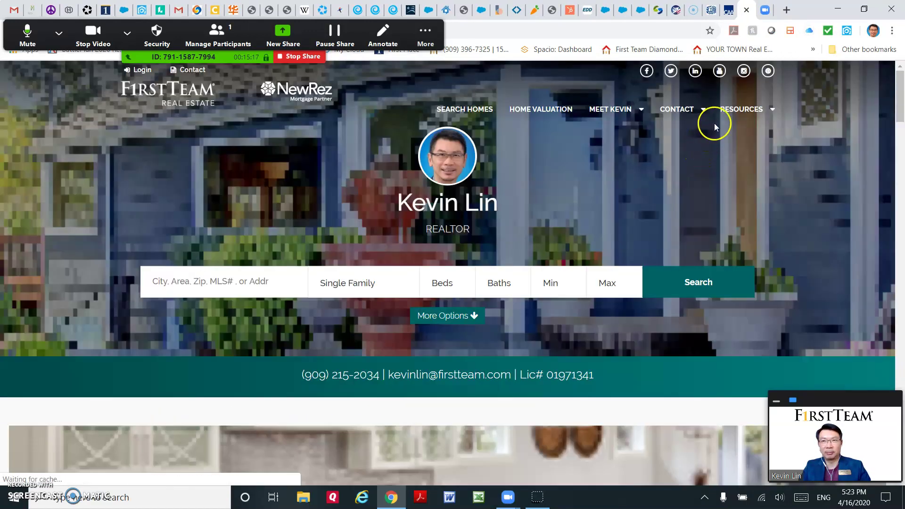
mouse_move(744, 115)
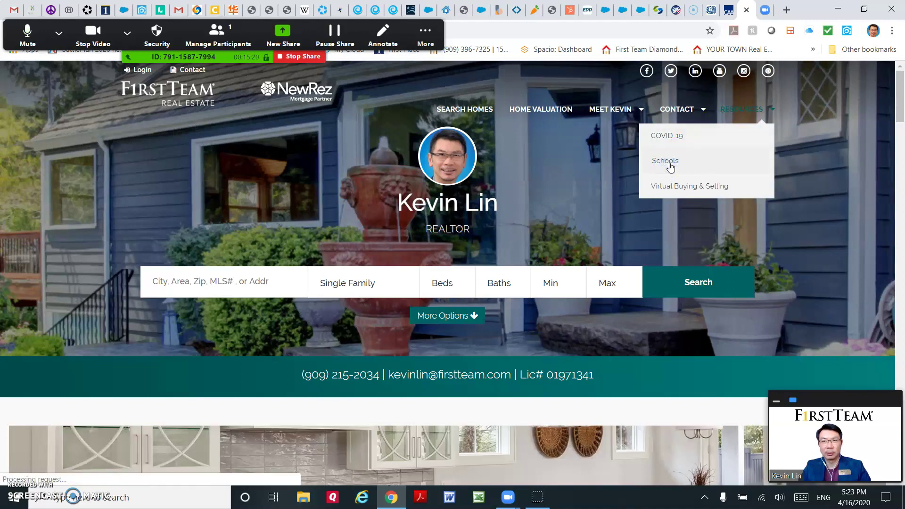
Scroll through the Resources > Schools page's six school-rating links, then return home
click(670, 166)
scroll(593, 176, down, 3)
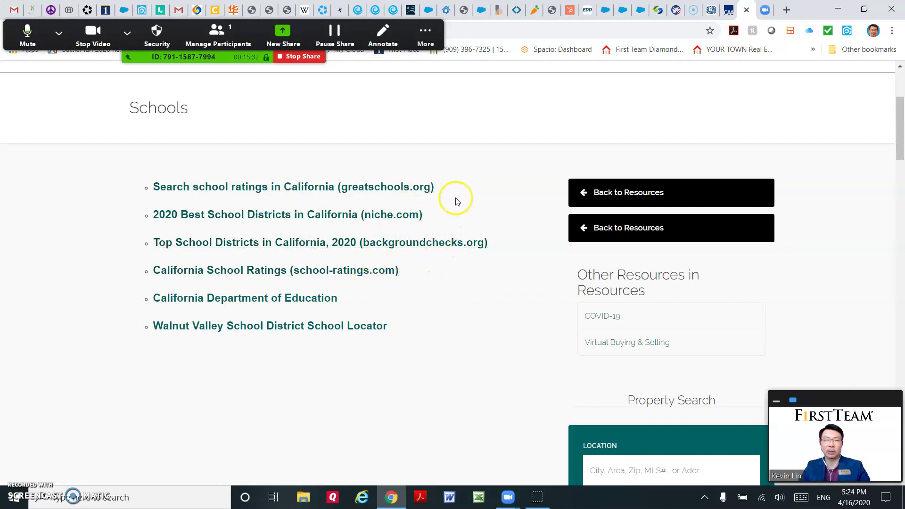
scroll(460, 198, up, 3)
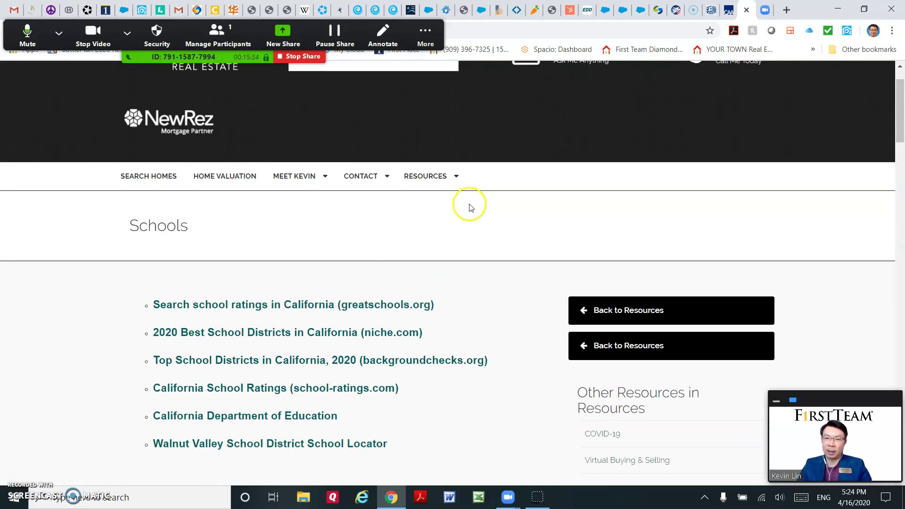
scroll(471, 208, down, 1)
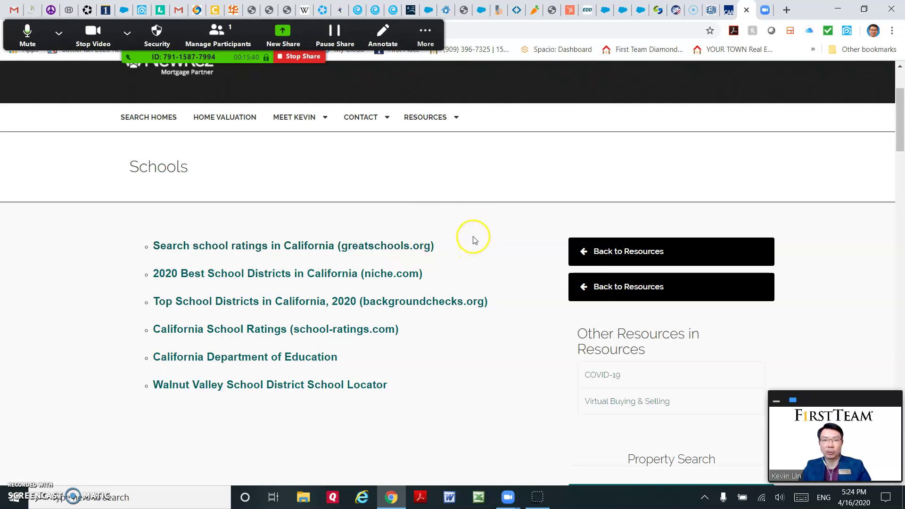
scroll(469, 234, up, 2)
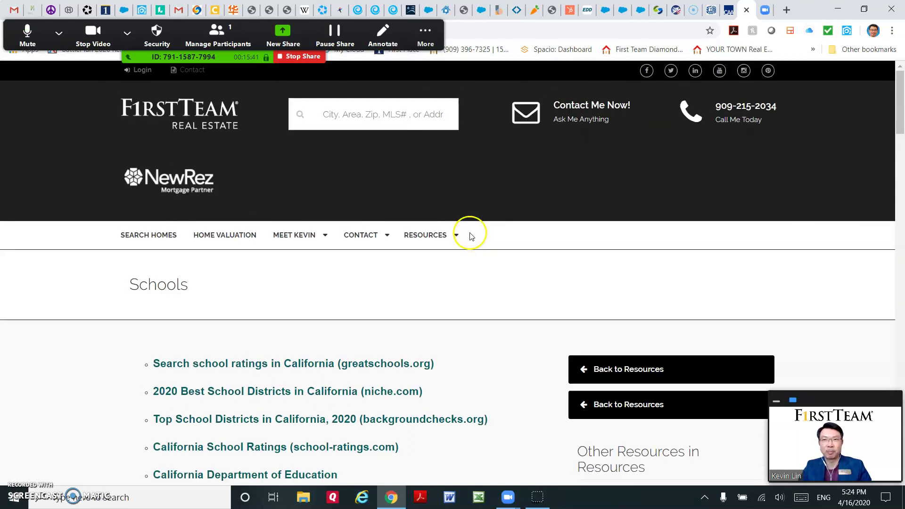
click(220, 126)
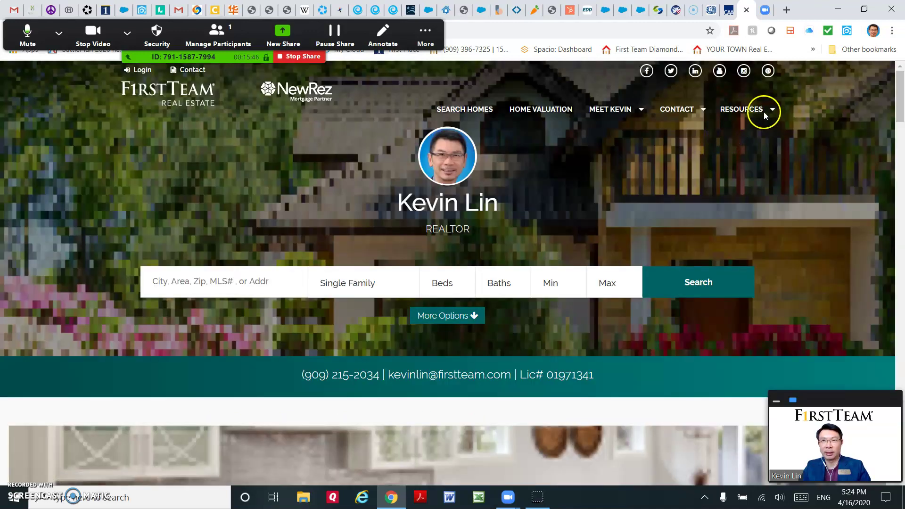
Open Resources > Virtual Buying & Selling and follow its Virtual Home Buying Process video link
mouse_move(766, 114)
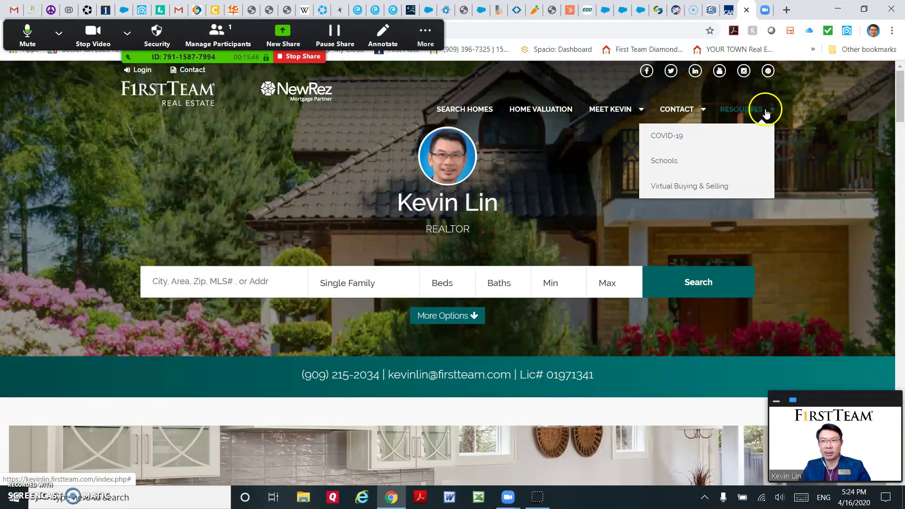
click(704, 189)
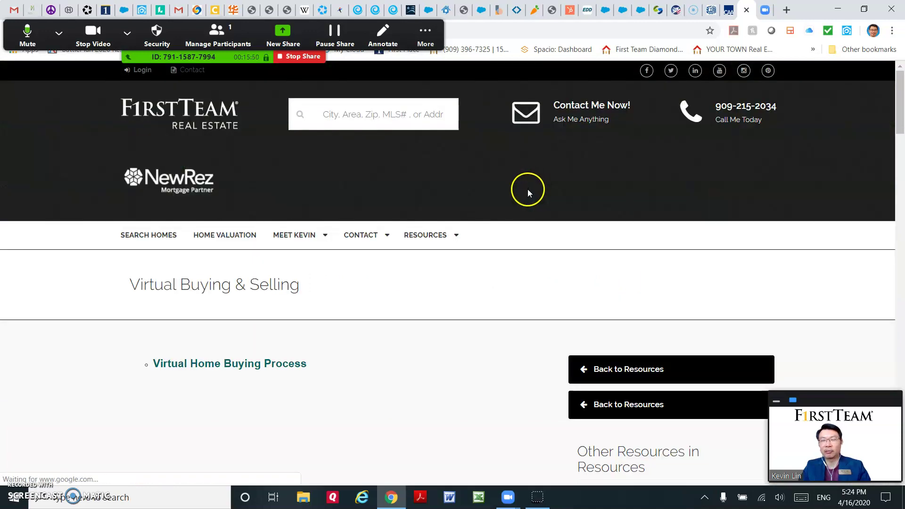
scroll(527, 188, down, 1)
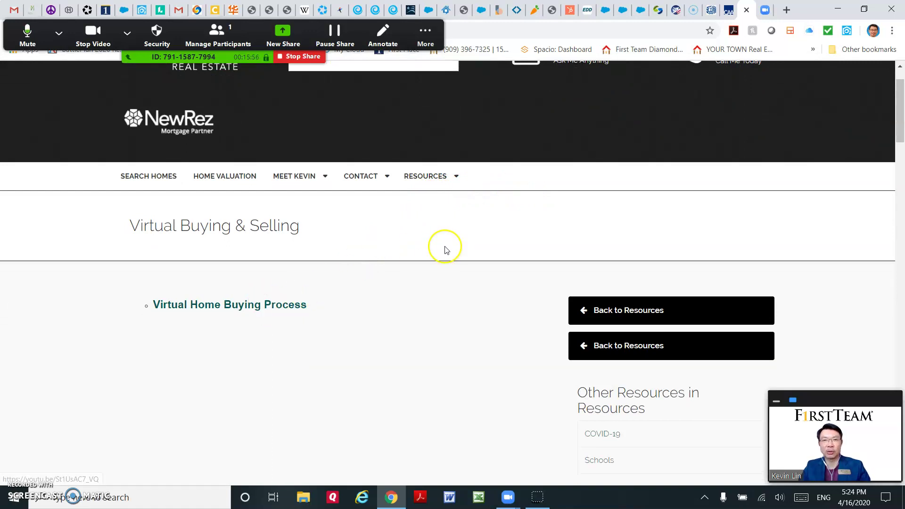
scroll(320, 307, up, 1)
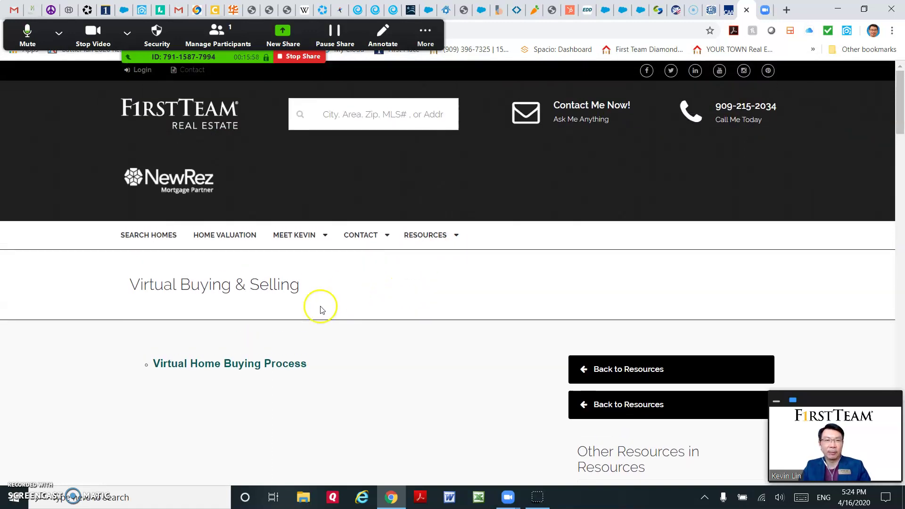
click(259, 363)
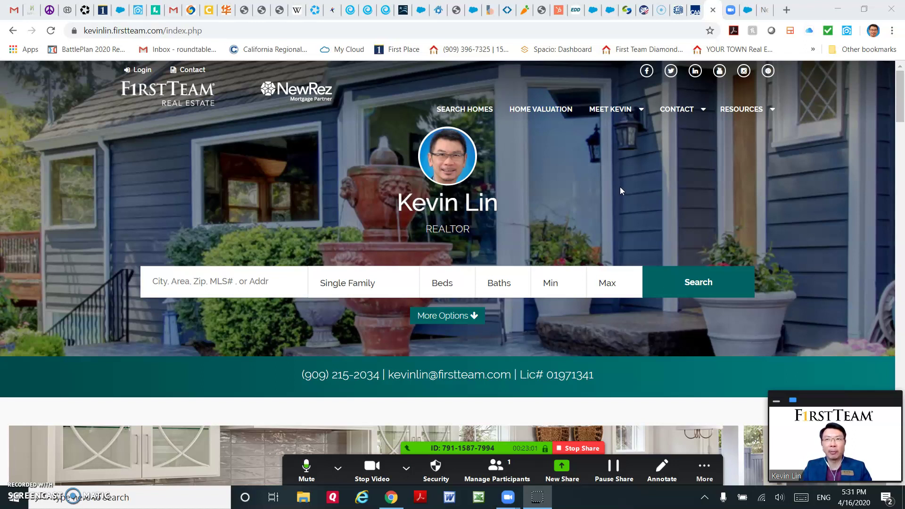
Switch to the kvCORE Support welcome page, scroll its help categories, and click into Search
click(750, 18)
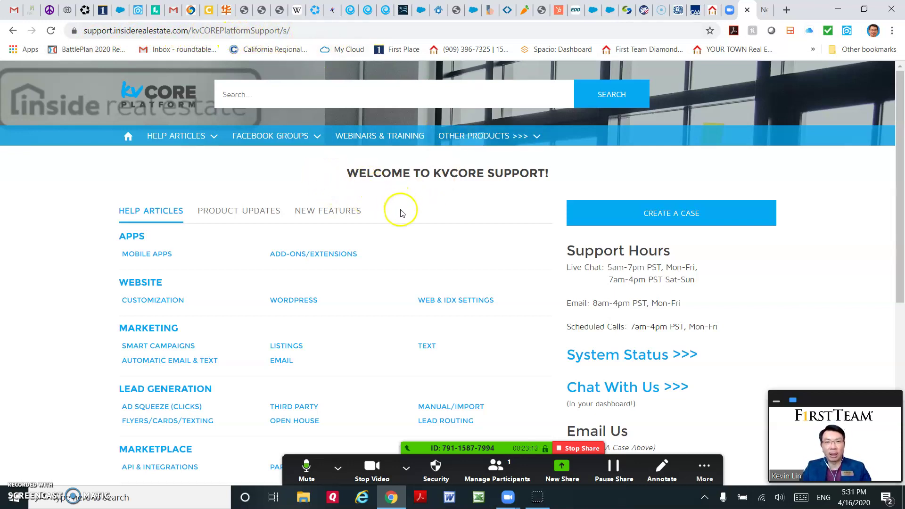
scroll(405, 216, down, 6)
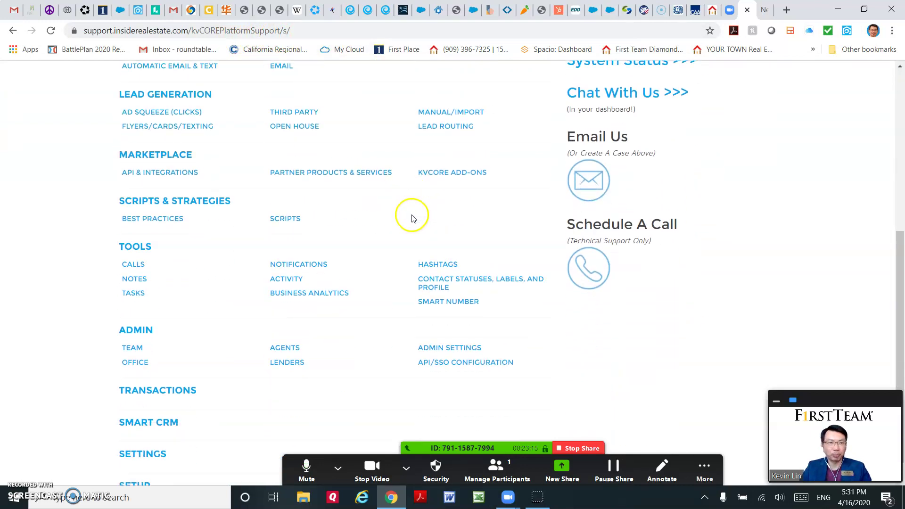
scroll(412, 218, up, 6)
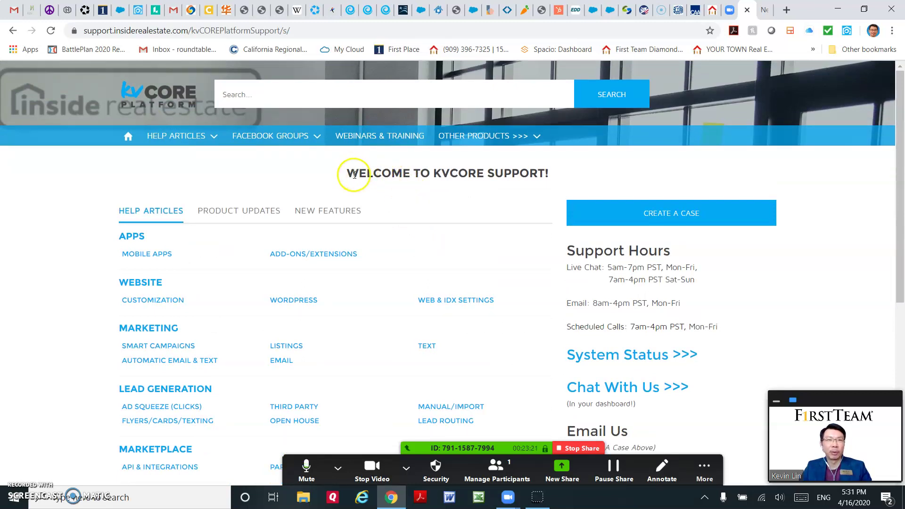
click(297, 95)
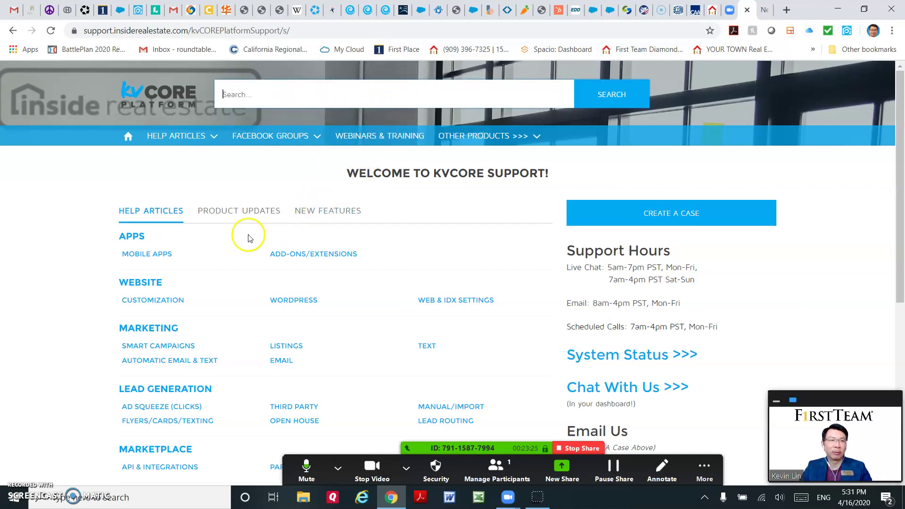
scroll(247, 240, down, 3)
scroll(257, 239, up, 3)
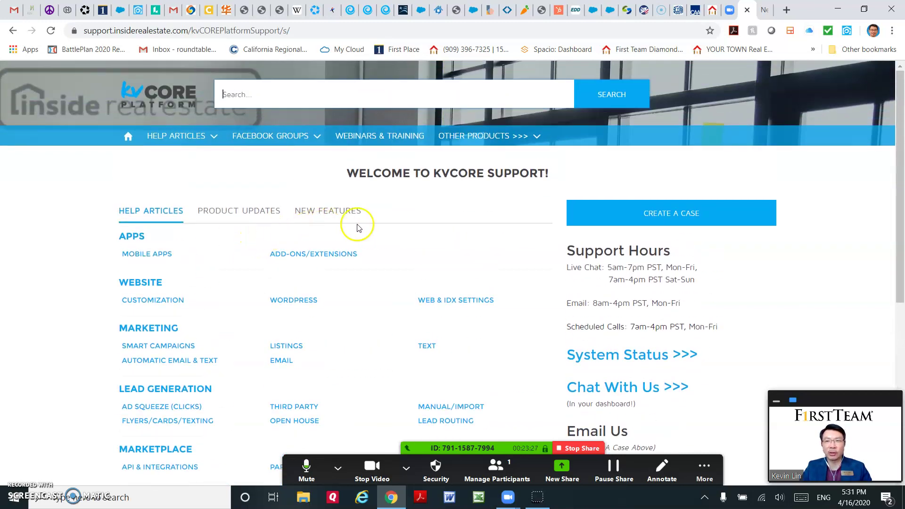